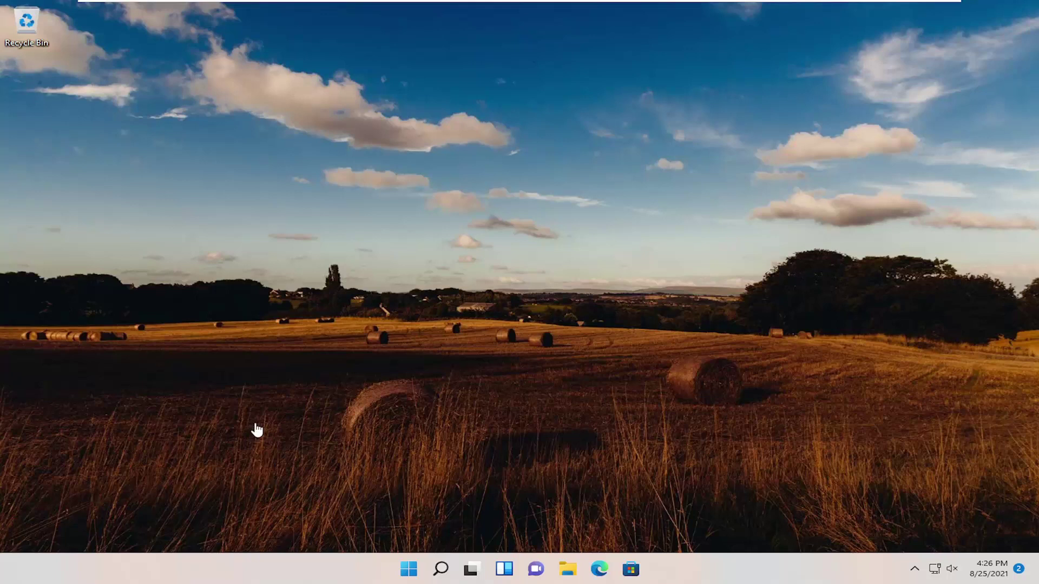
- Run the Windows Update troubleshooter from Other troubleshooters and close it once it finds no problem
click(433, 574)
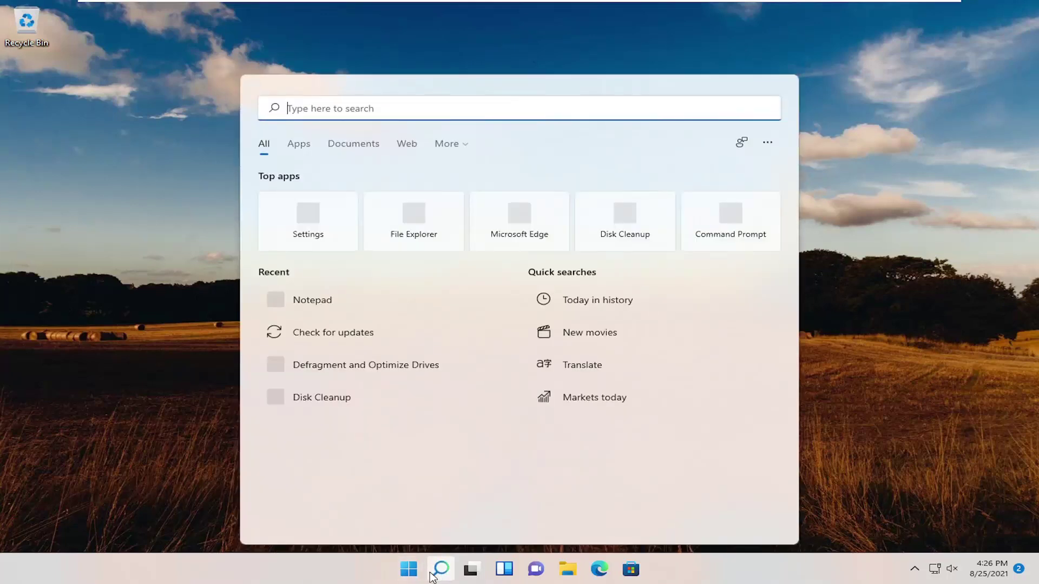
text(troubleshoot)
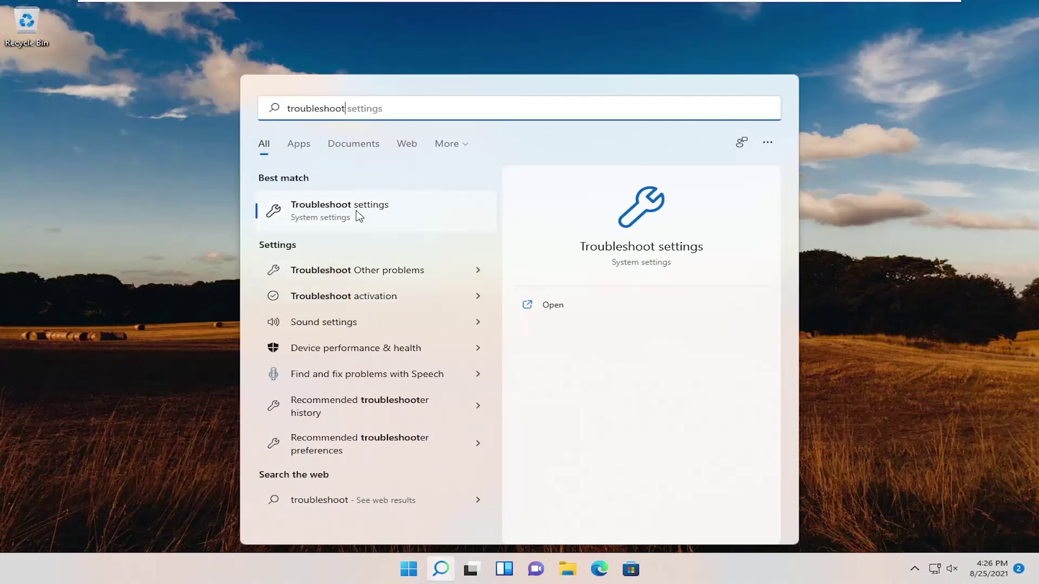
click(332, 208)
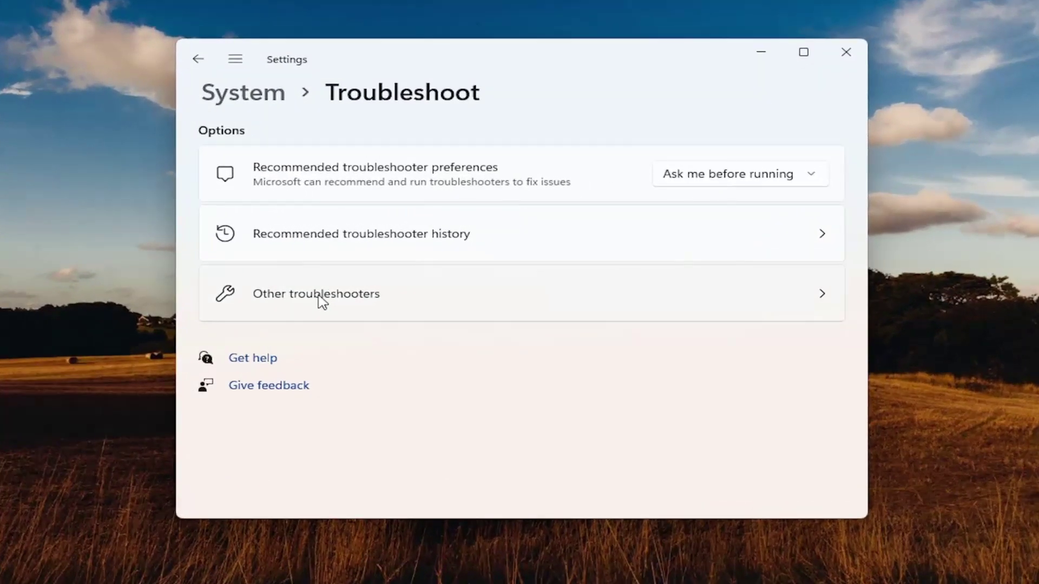
click(322, 299)
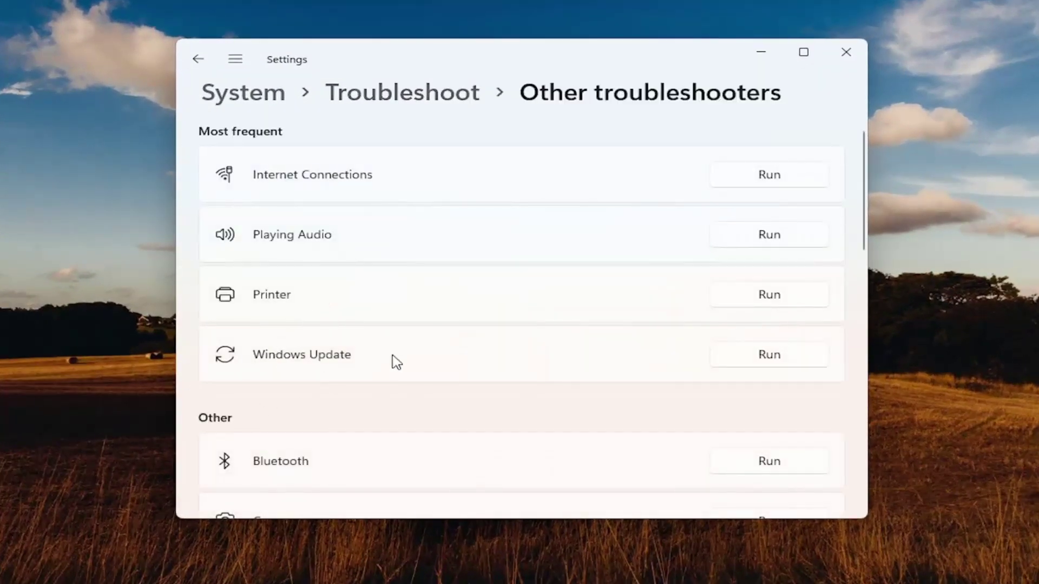
click(769, 359)
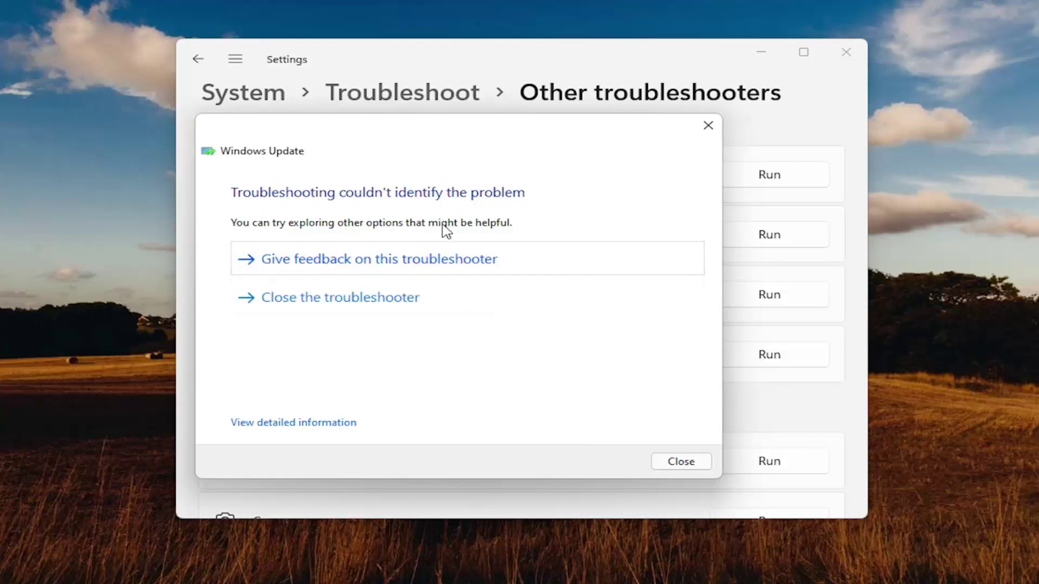
click(675, 466)
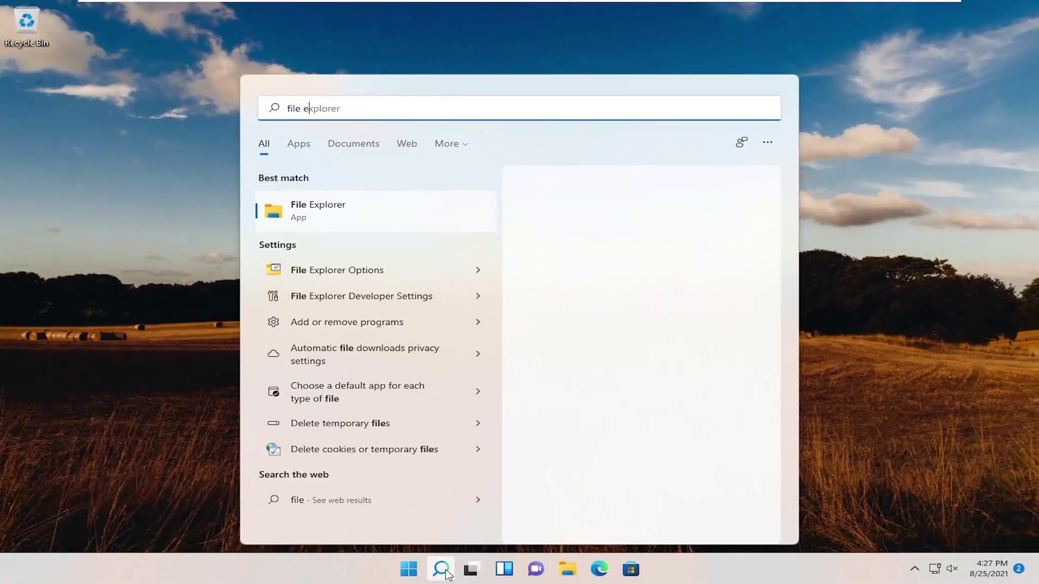
- Open File Explorer and navigate to the C:\Windows\SoftwareDistribution folder
text(lorer)
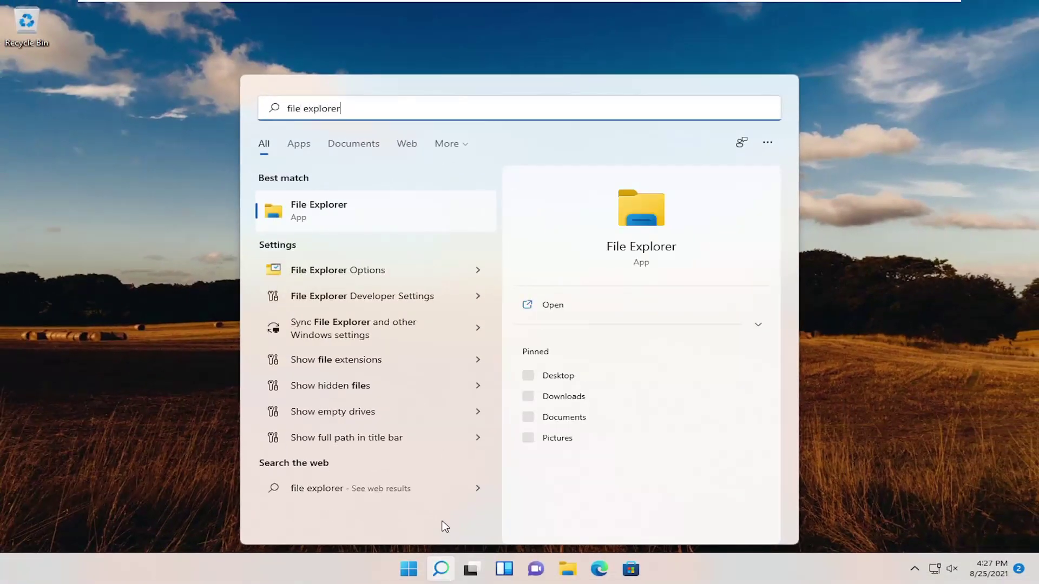
click(318, 216)
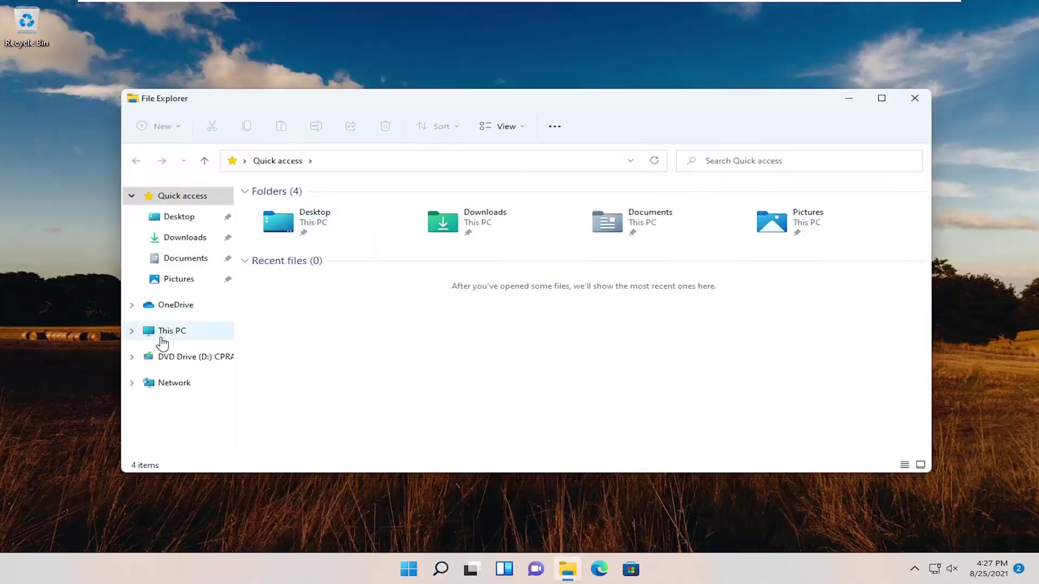
click(165, 336)
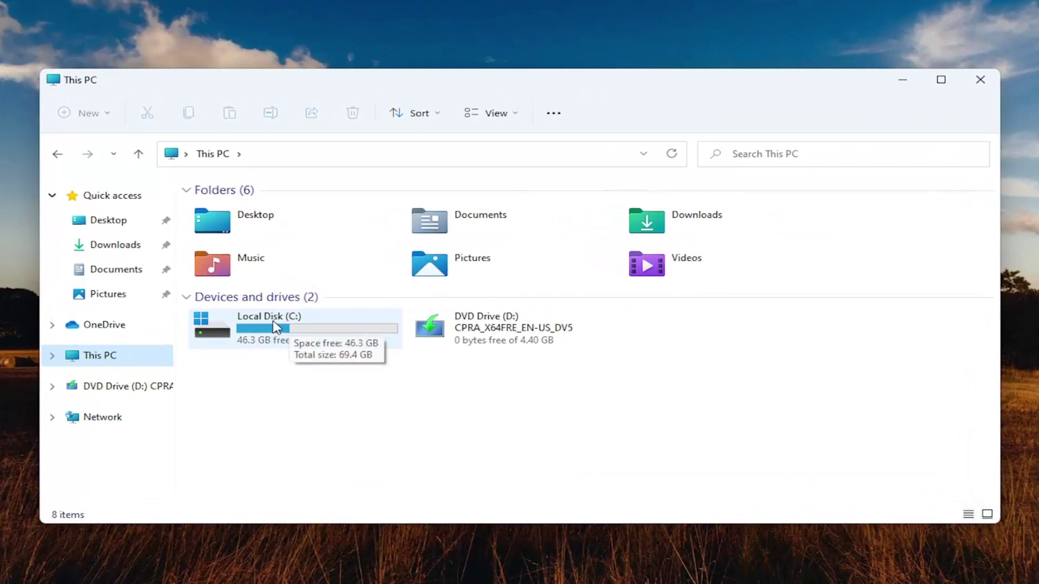
double_click(265, 332)
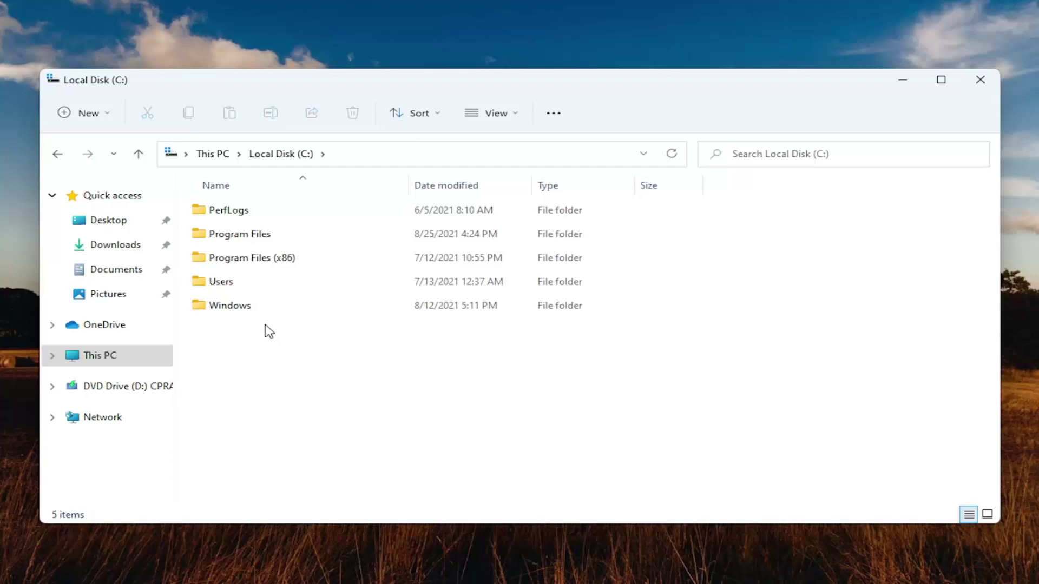
double_click(232, 305)
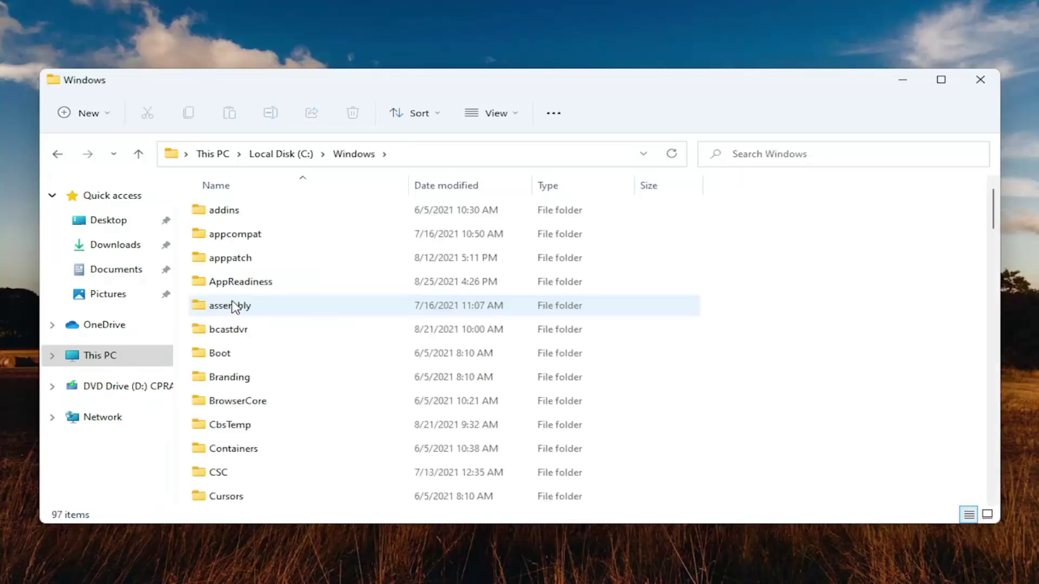
scroll(262, 327, down, 20)
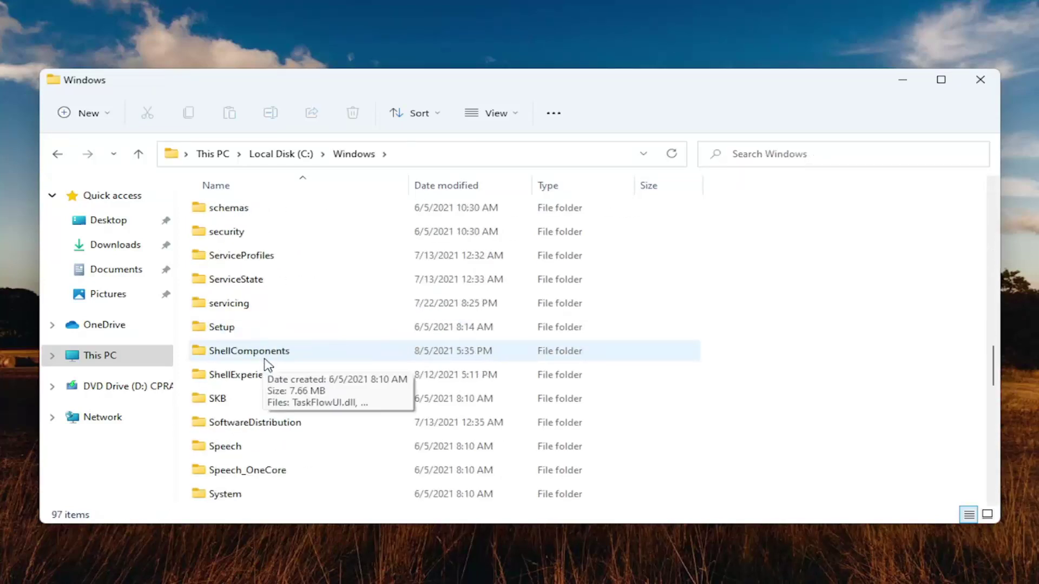
double_click(236, 428)
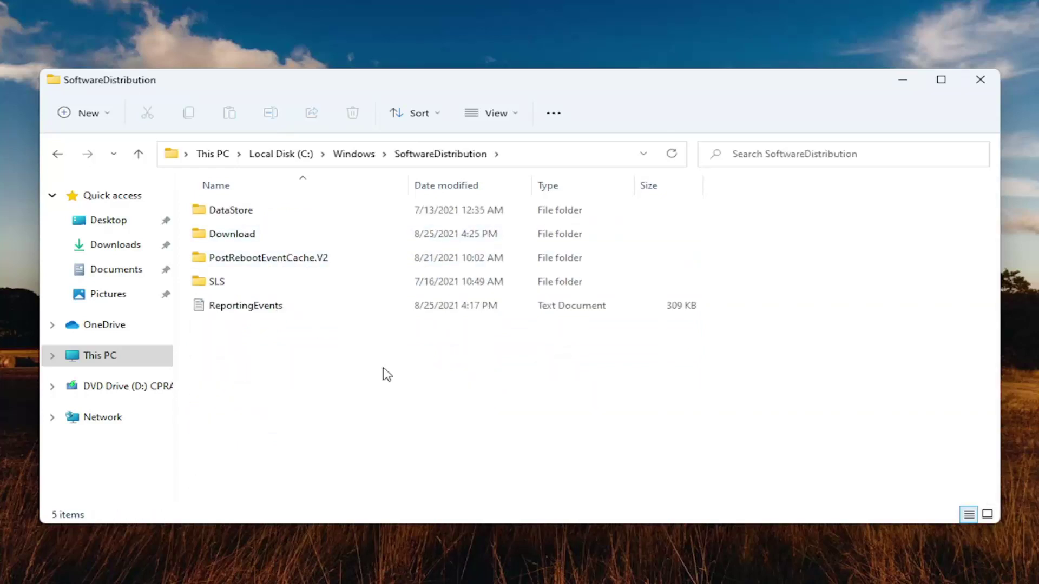
- Delete all SoftwareDistribution items, skipping the in-use DataStore and ReportingEvents
drag(500, 416, 236, 190)
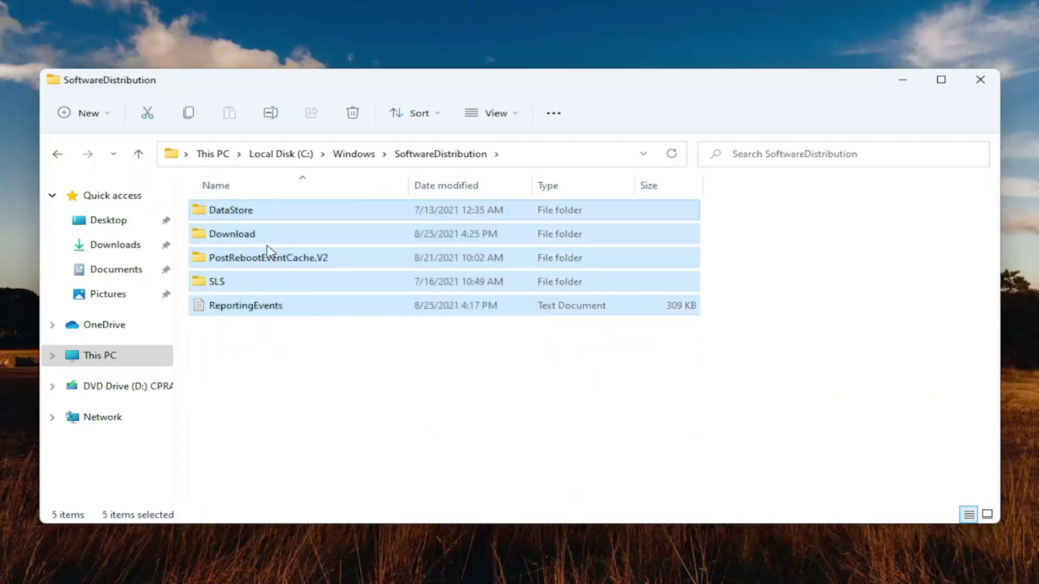
right_click(268, 252)
drag(230, 362, 241, 205)
right_click(255, 253)
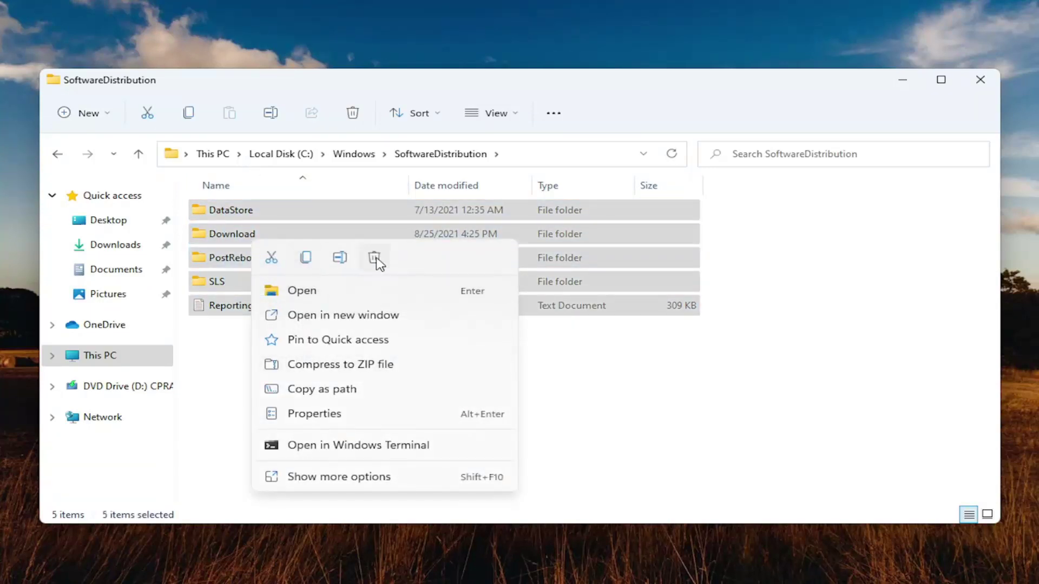
click(375, 258)
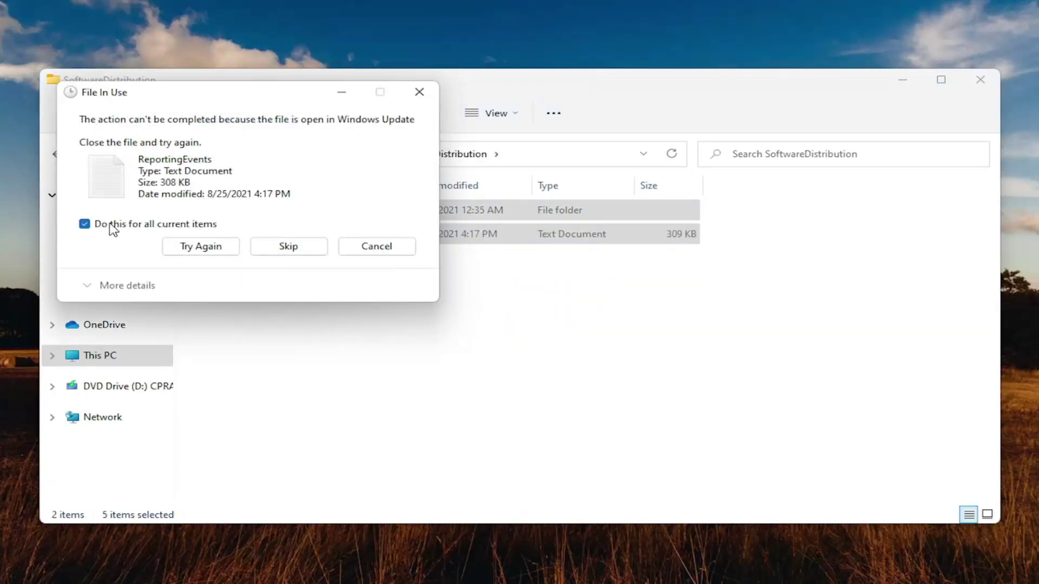
click(281, 250)
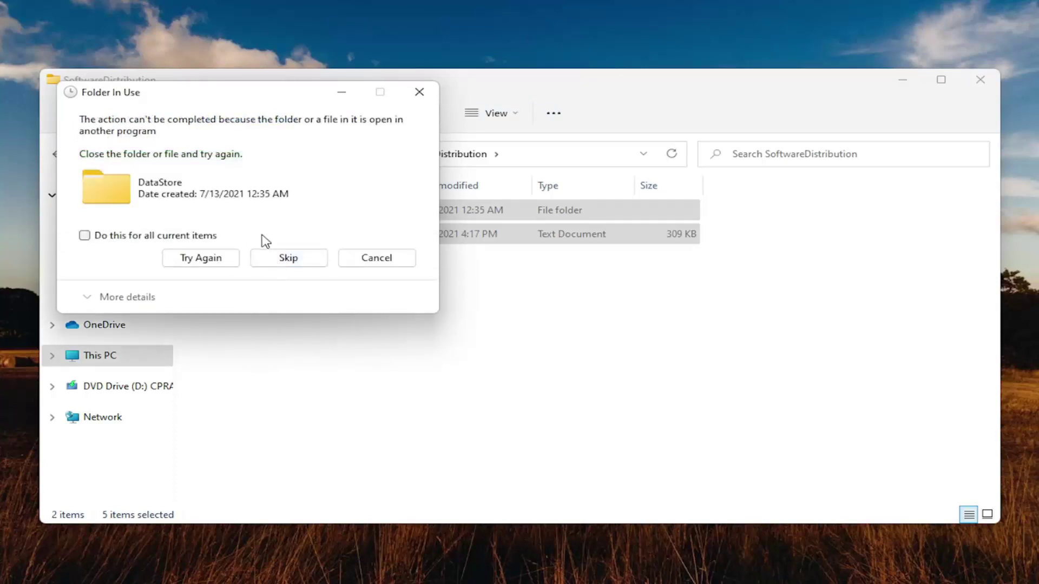
click(418, 93)
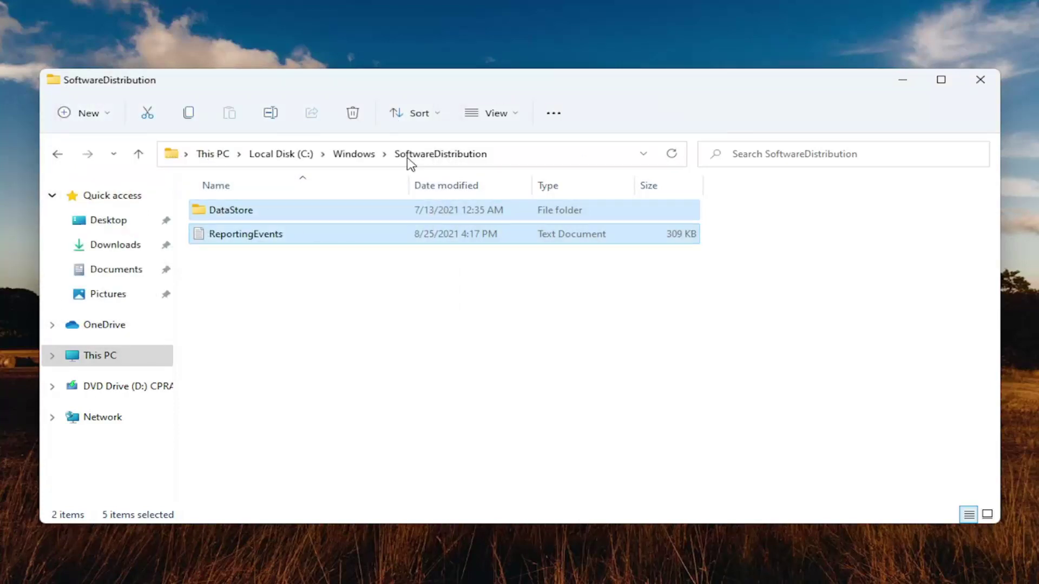
- Open Services and stop the Background Intelligent Transfer Service
click(902, 80)
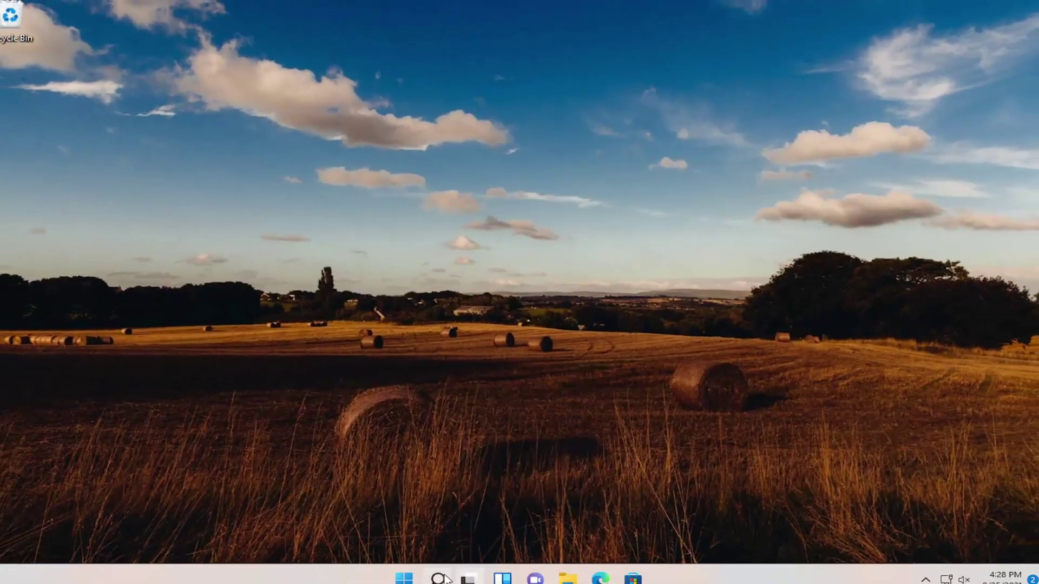
click(445, 569)
text(servi)
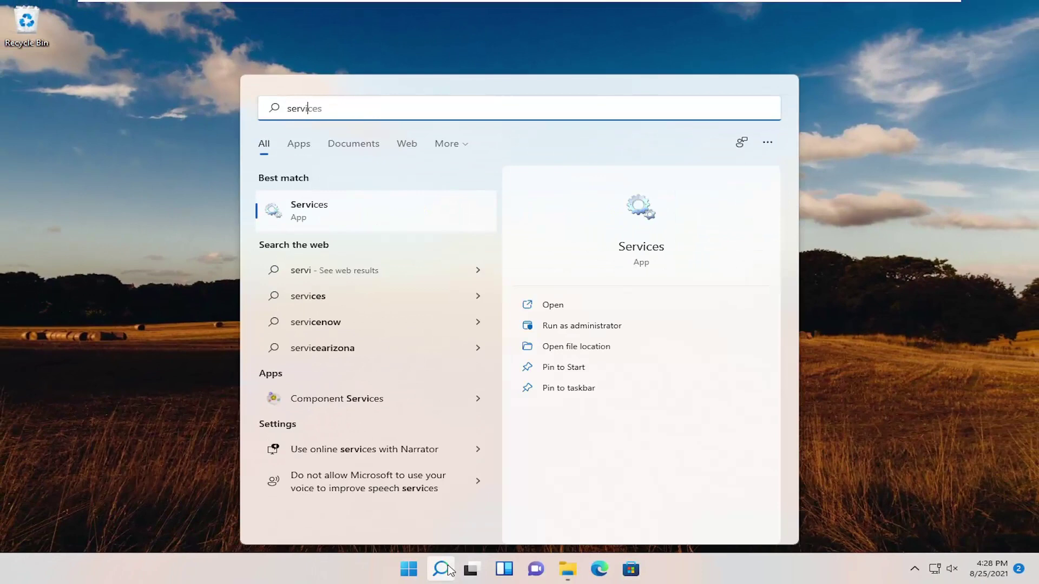
click(318, 216)
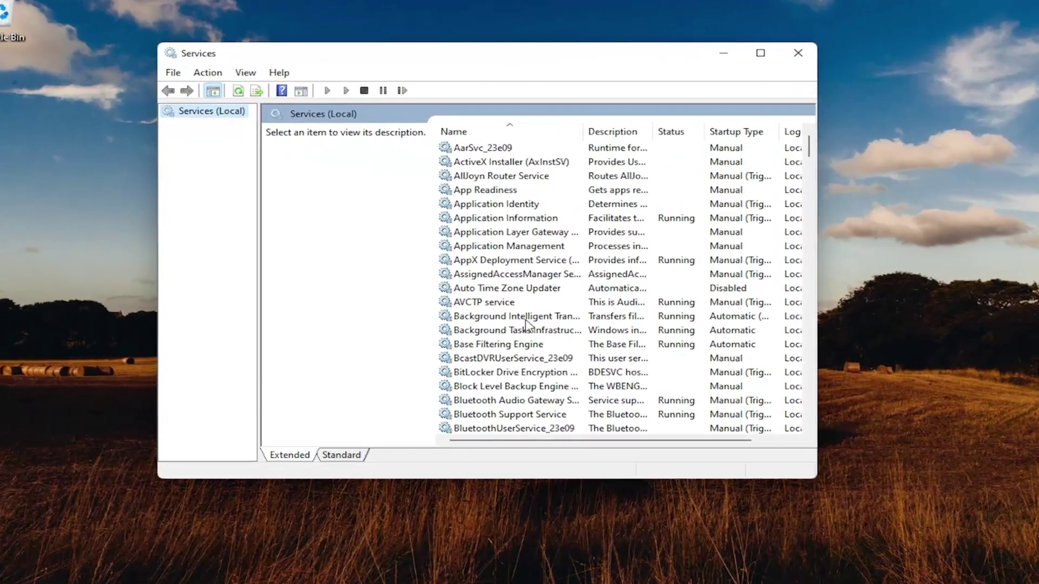
click(525, 319)
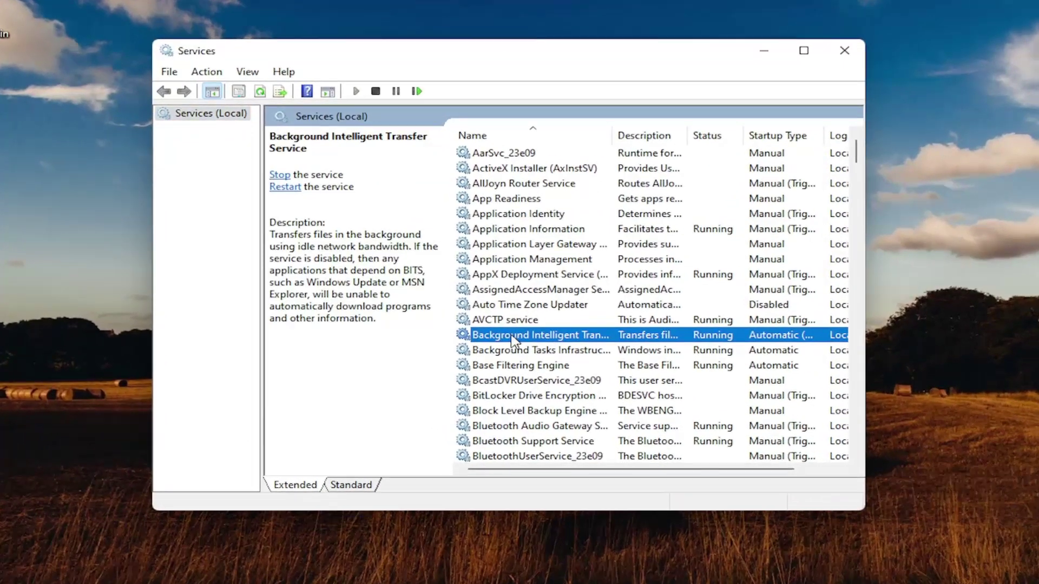
double_click(525, 319)
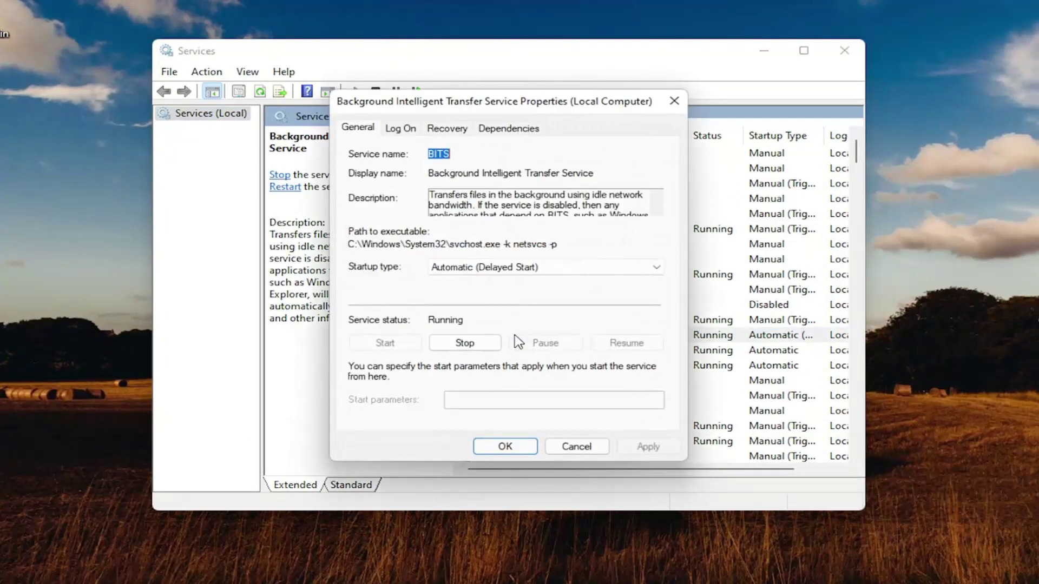
click(463, 343)
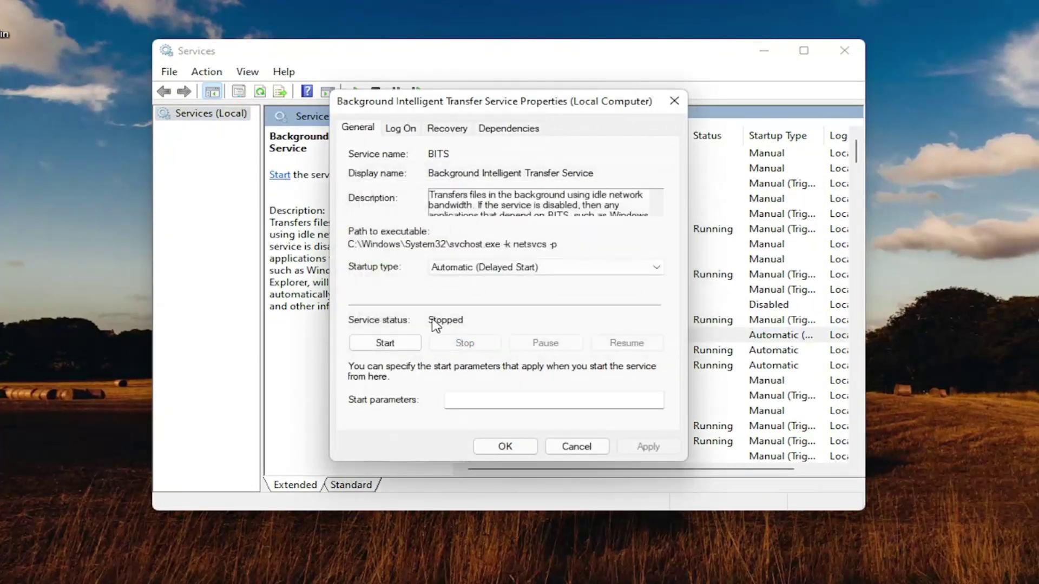
click(505, 446)
- Stop the Windows Update service and minimise the Services window
scroll(828, 364, down, 20)
scroll(828, 364, down, 15)
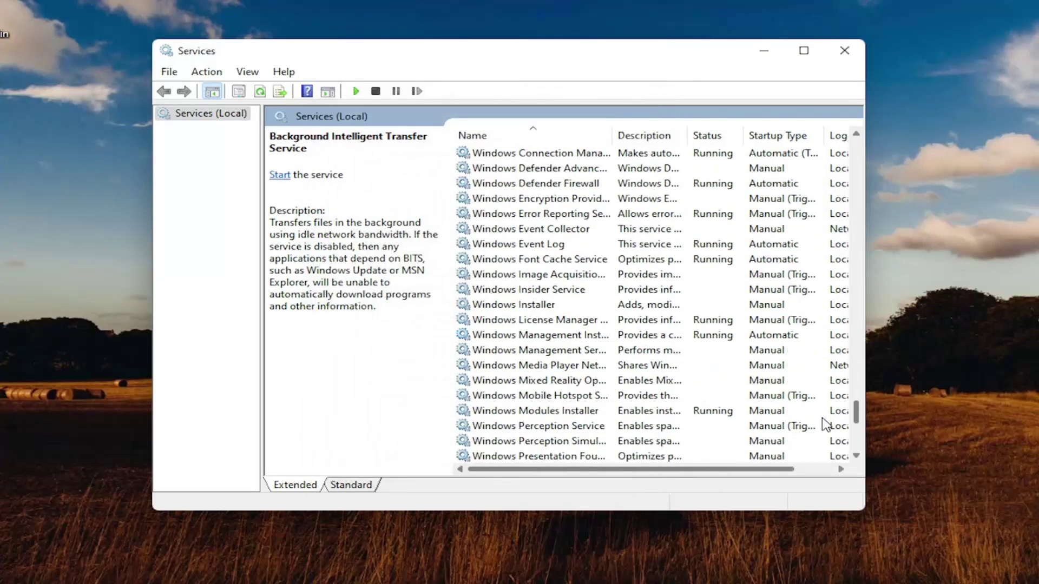
double_click(520, 320)
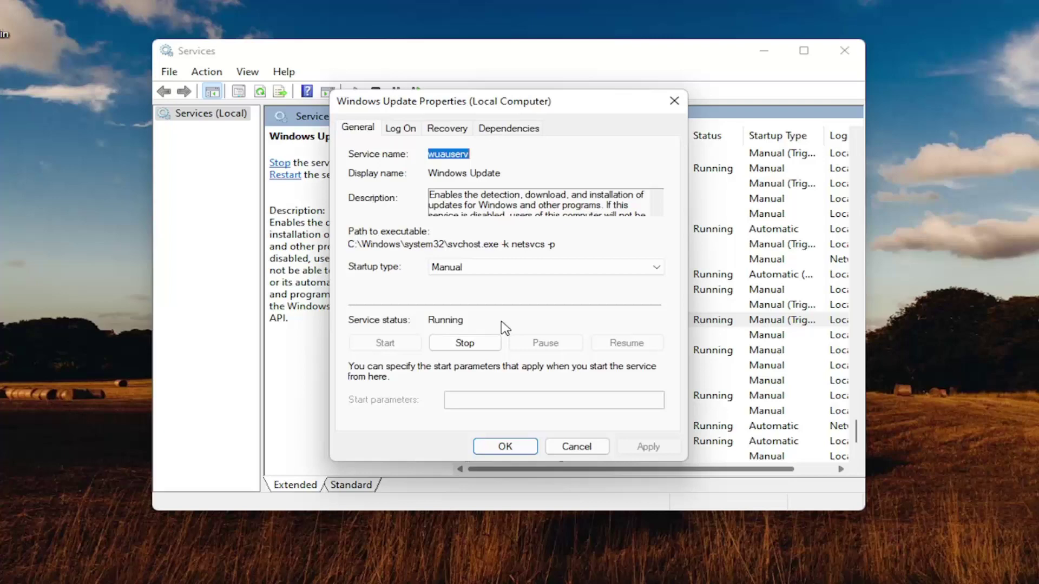
click(459, 345)
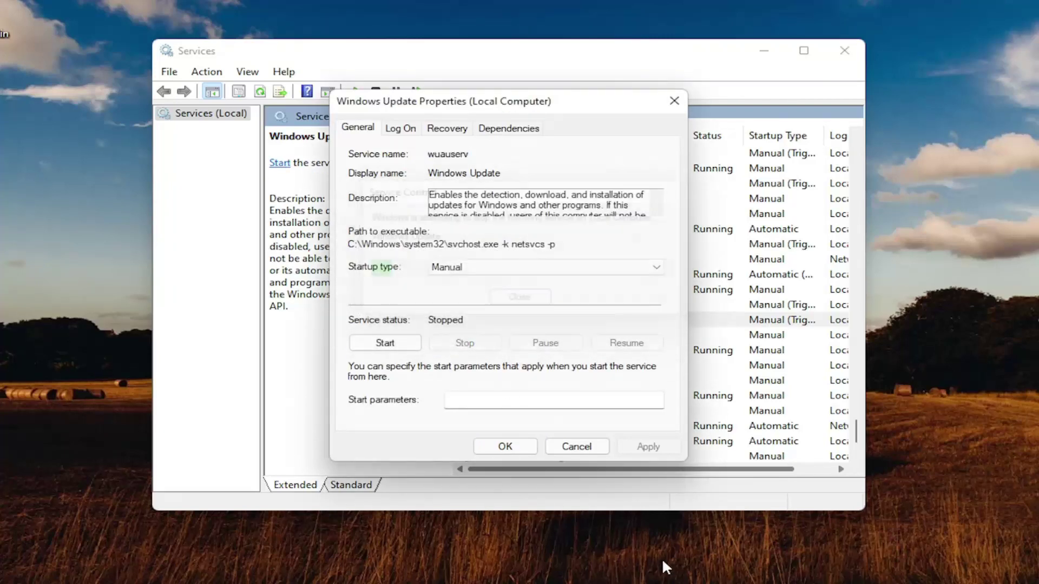
click(509, 449)
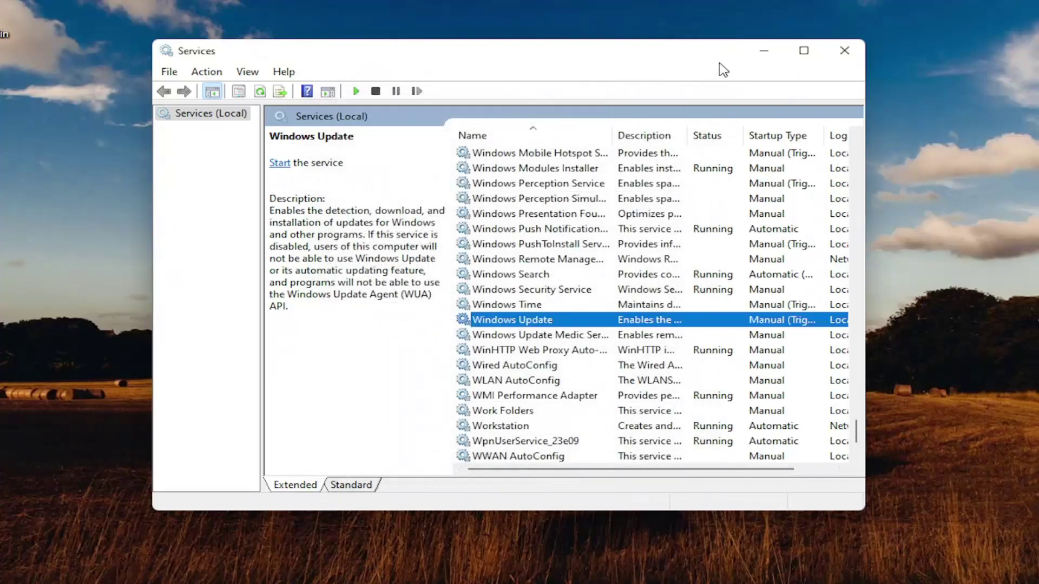
click(765, 56)
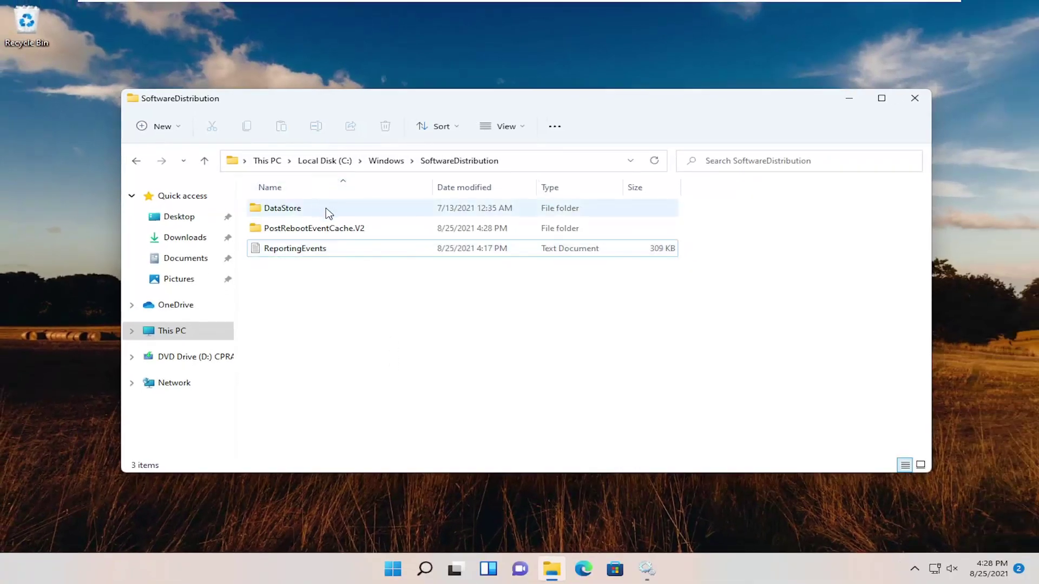
- Delete the remaining DataStore, PostRebootEventCache.V2 and ReportingEvents items, then close the folder
drag(568, 305, 235, 200)
right_click(343, 232)
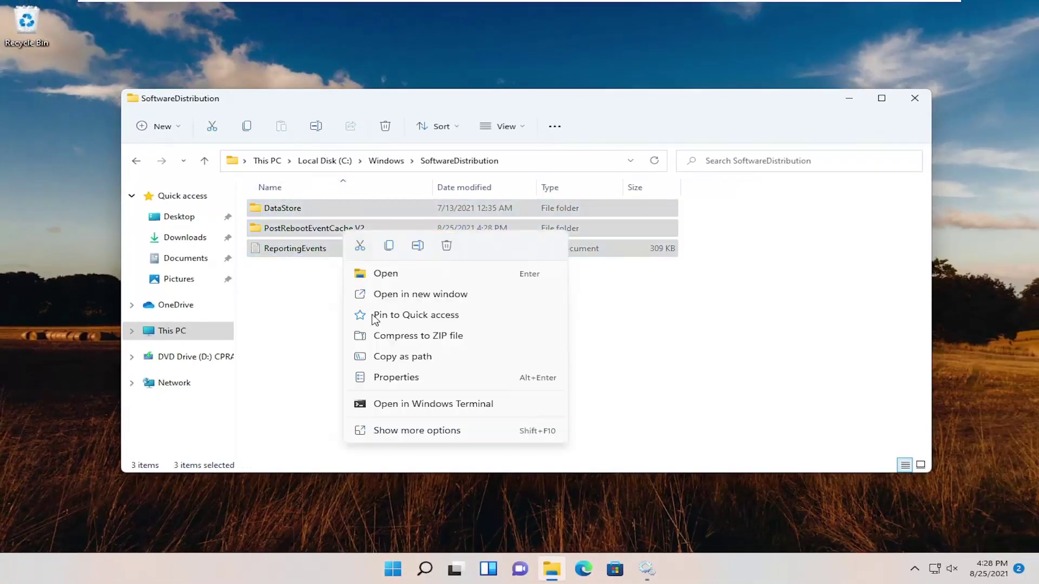
click(446, 247)
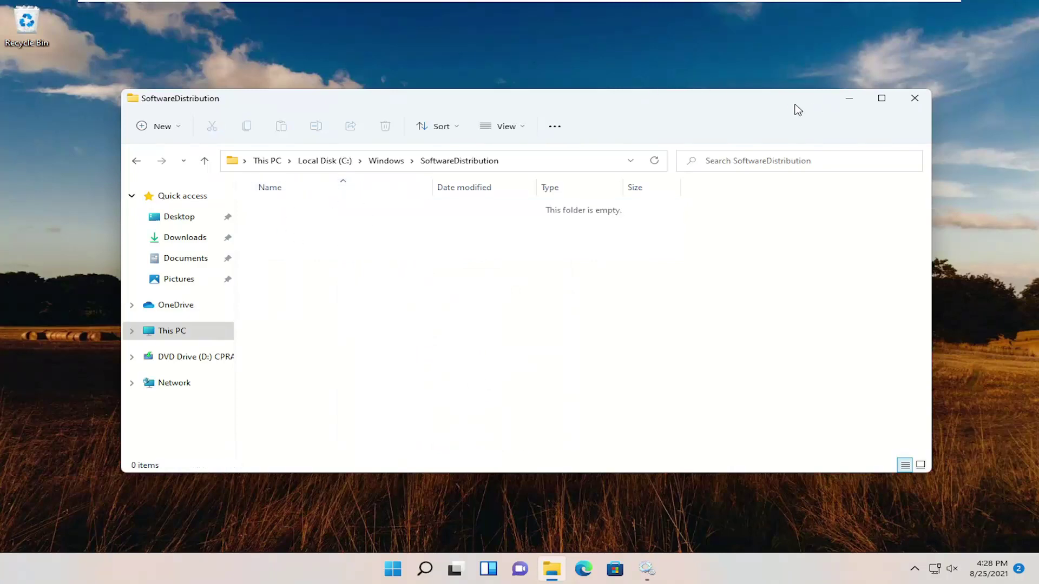
click(915, 98)
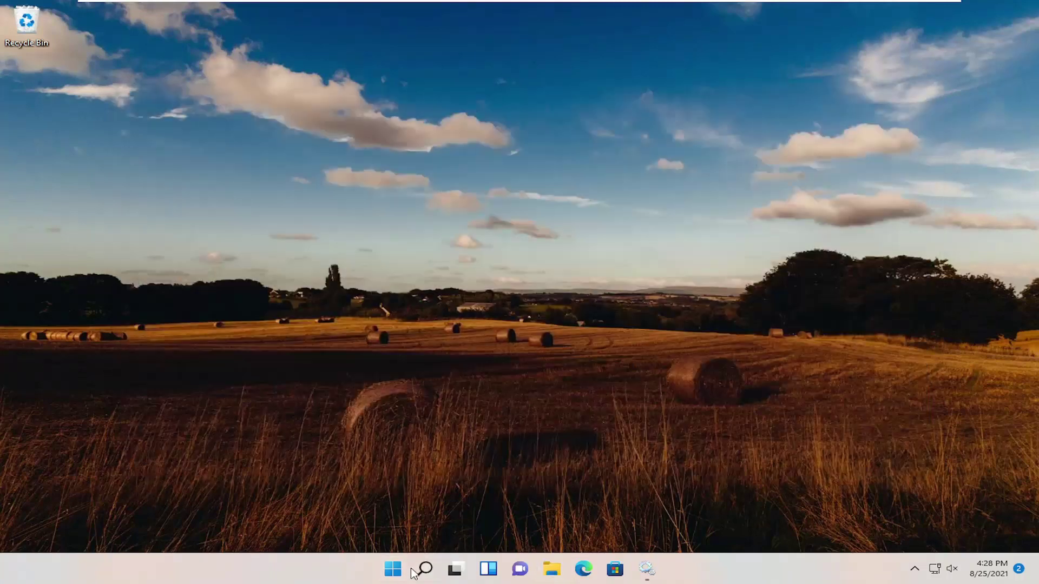
- Restore the Services window and start the Windows Update service
click(650, 574)
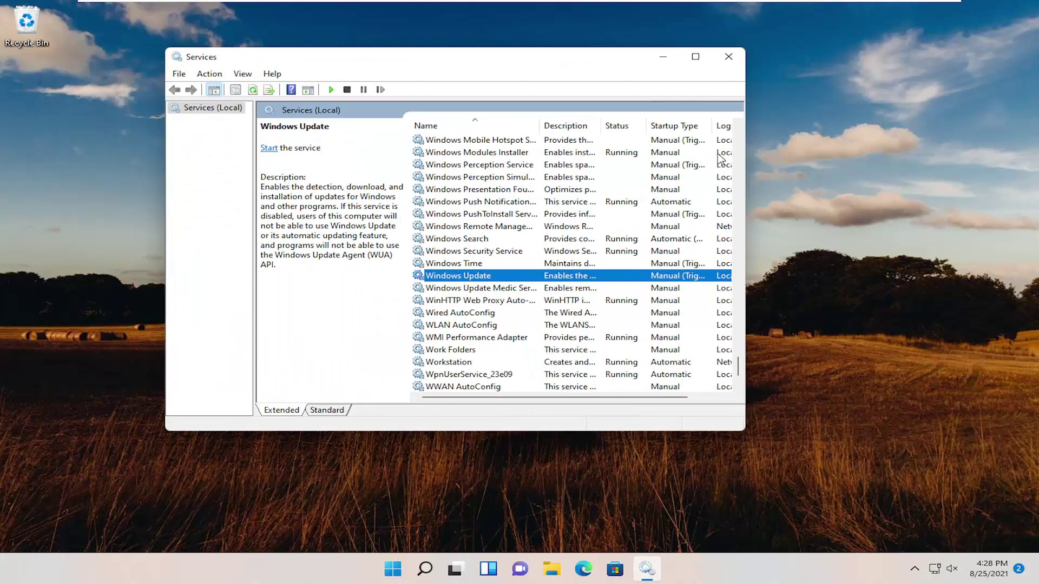
click(648, 572)
click(648, 571)
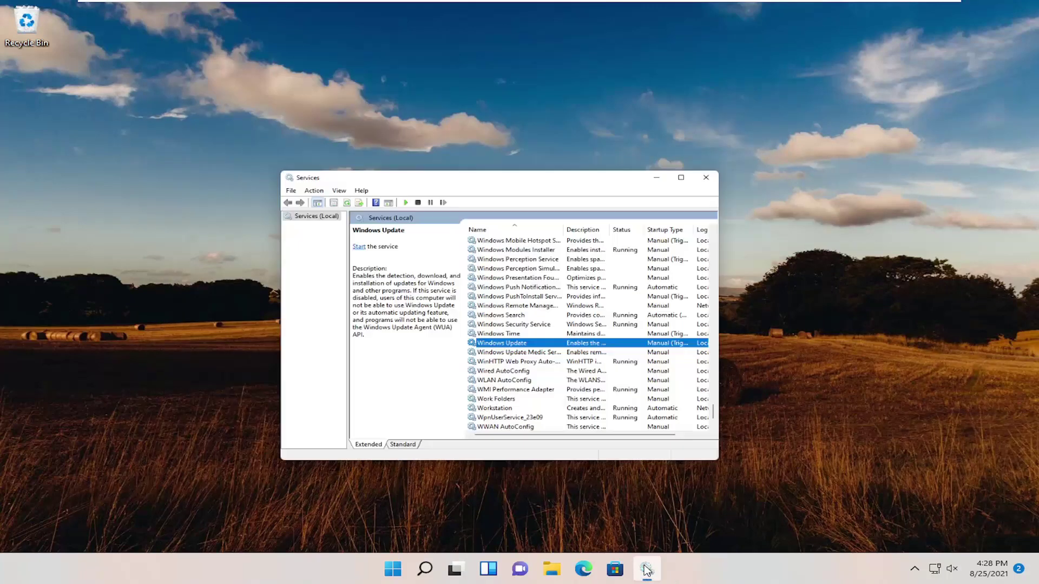
double_click(443, 276)
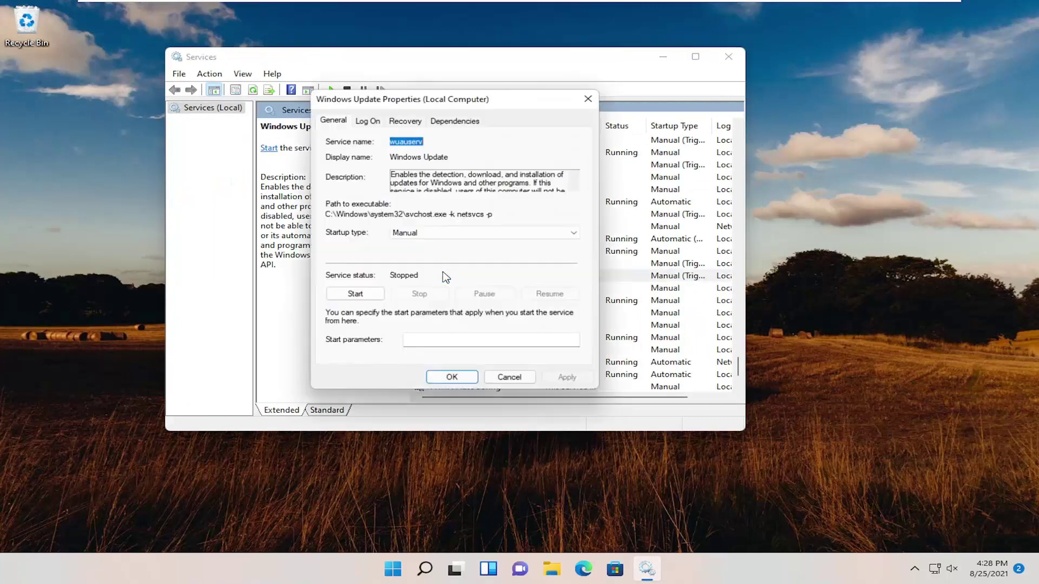
click(354, 295)
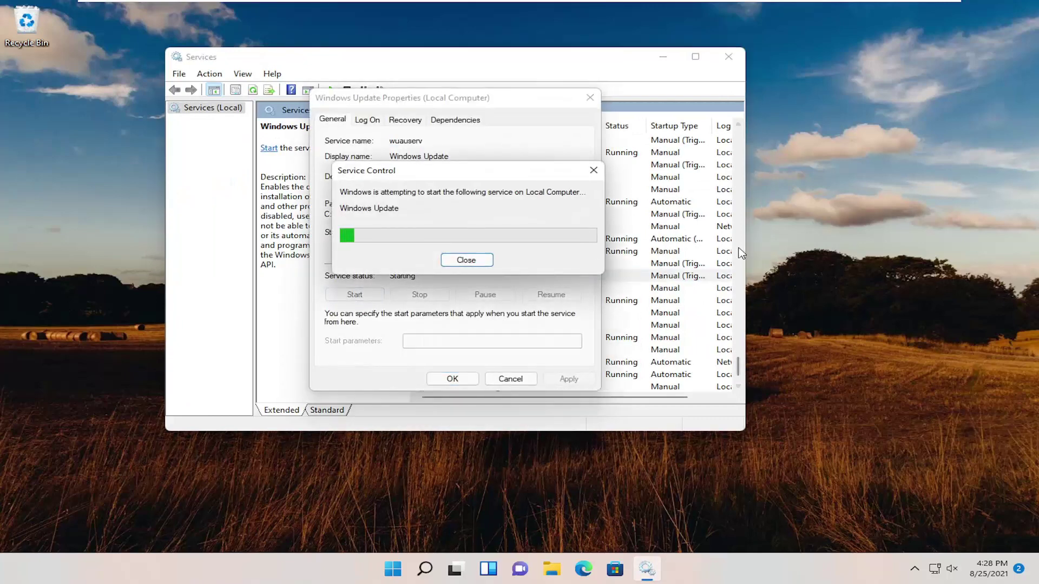
- Start the Background Intelligent Transfer Service, then close its properties, the Windows Update properties, and Services
drag(738, 367, 728, 138)
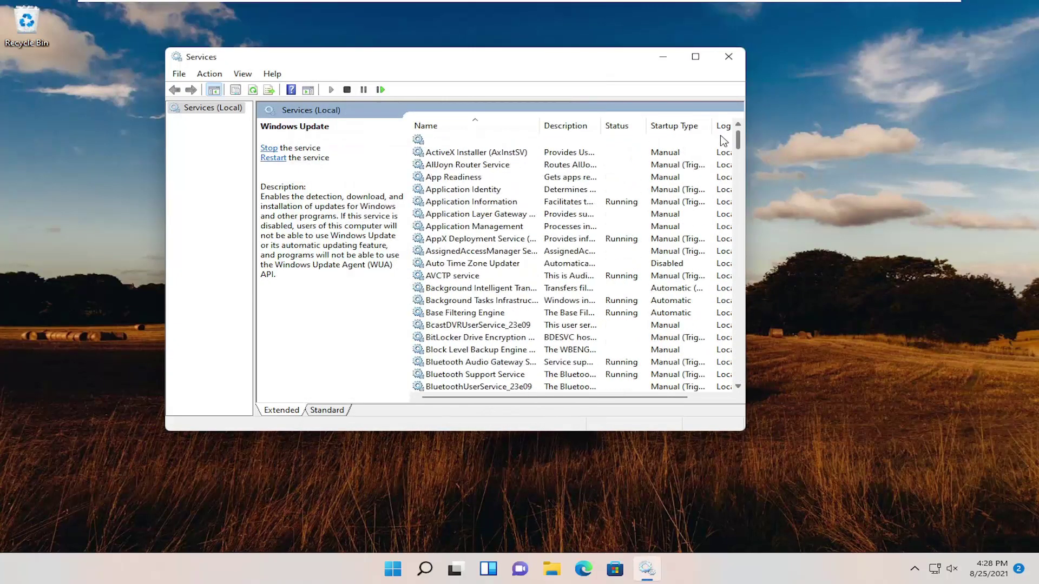
double_click(461, 292)
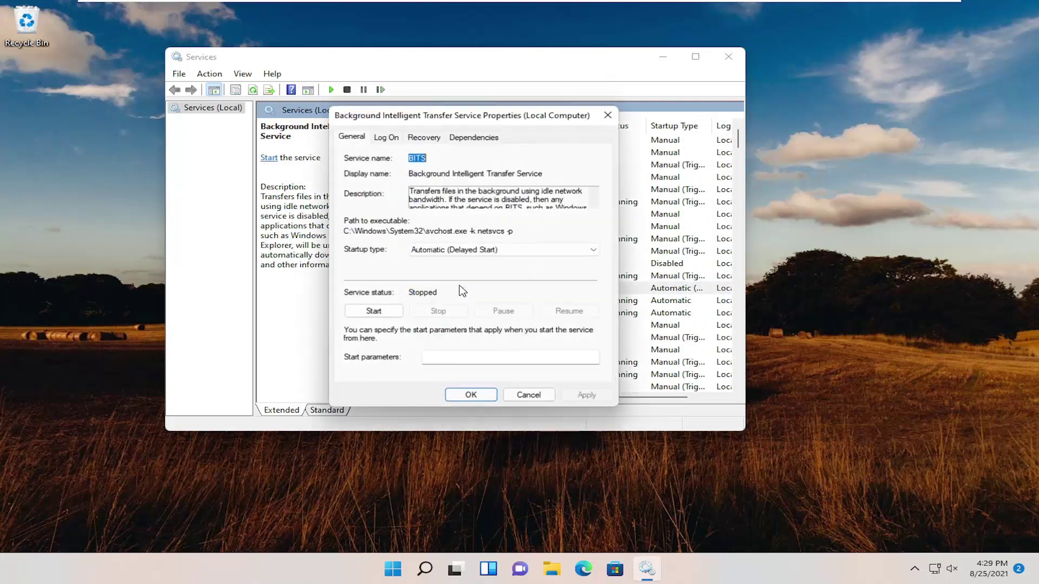
click(385, 312)
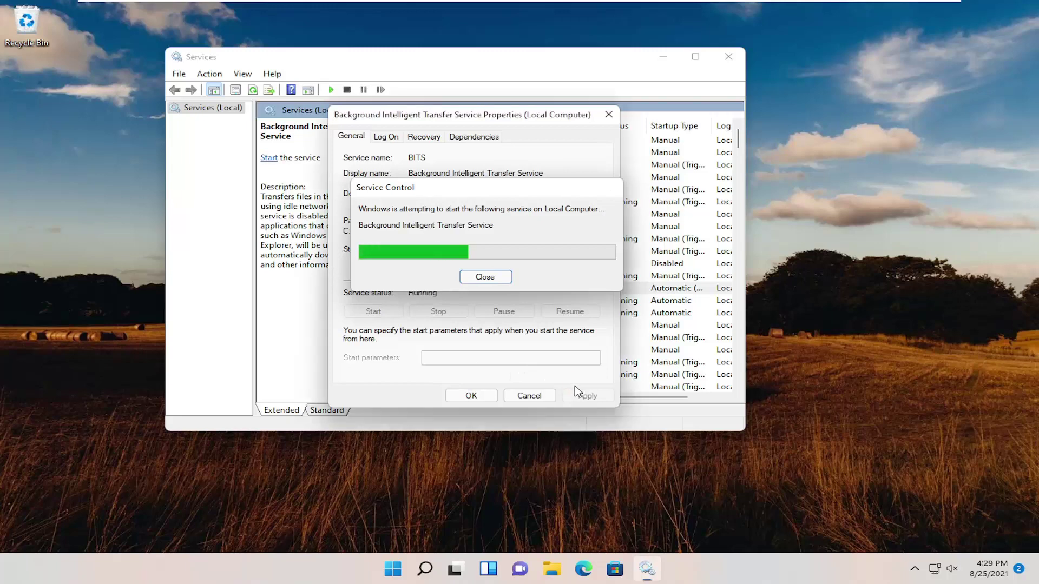
click(471, 395)
click(729, 56)
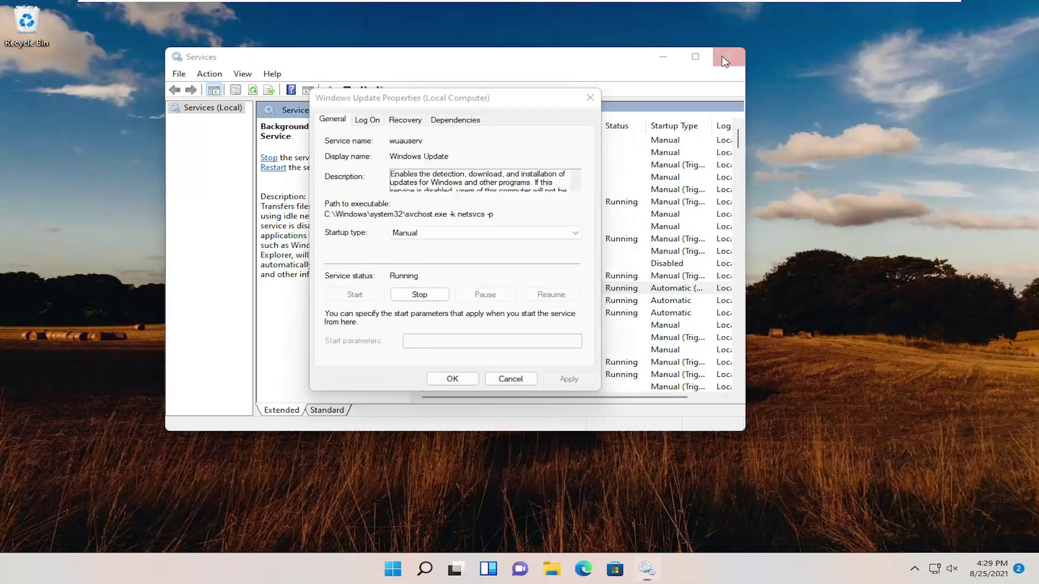
click(617, 309)
click(453, 379)
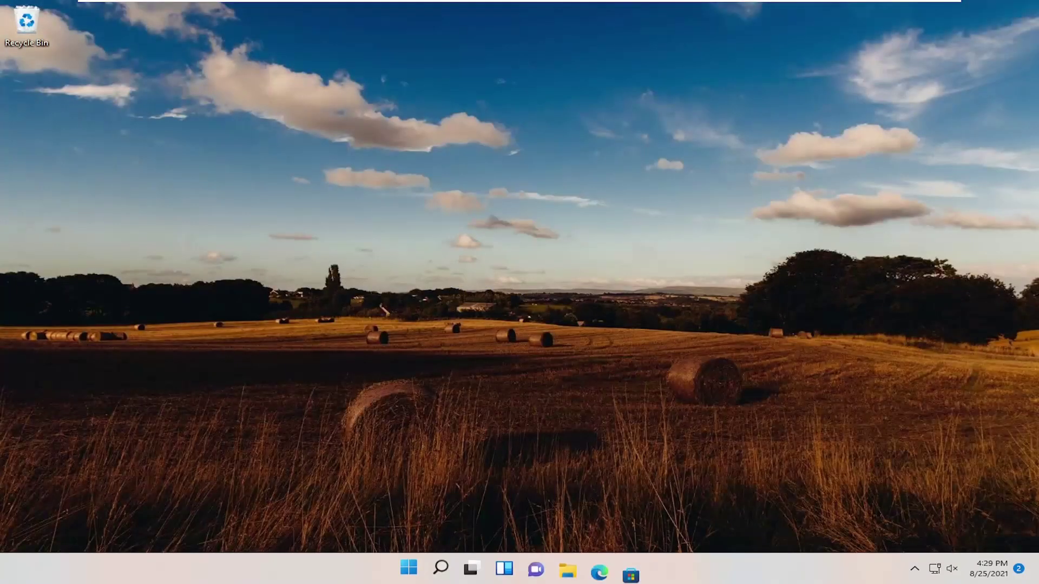
- Run Check for updates and close Settings once it reports You're up to date
click(440, 576)
text(upda)
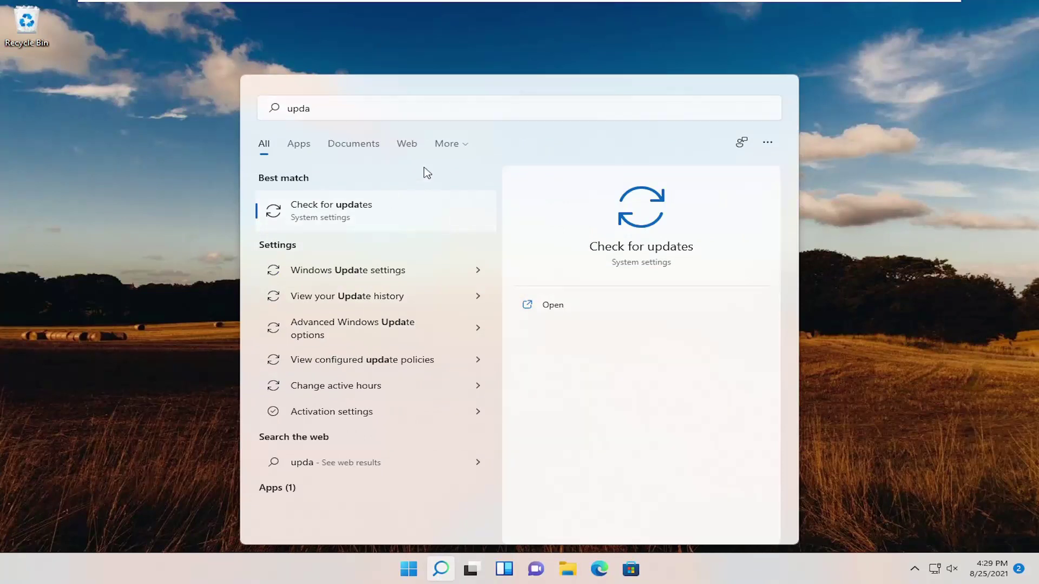
key(Return)
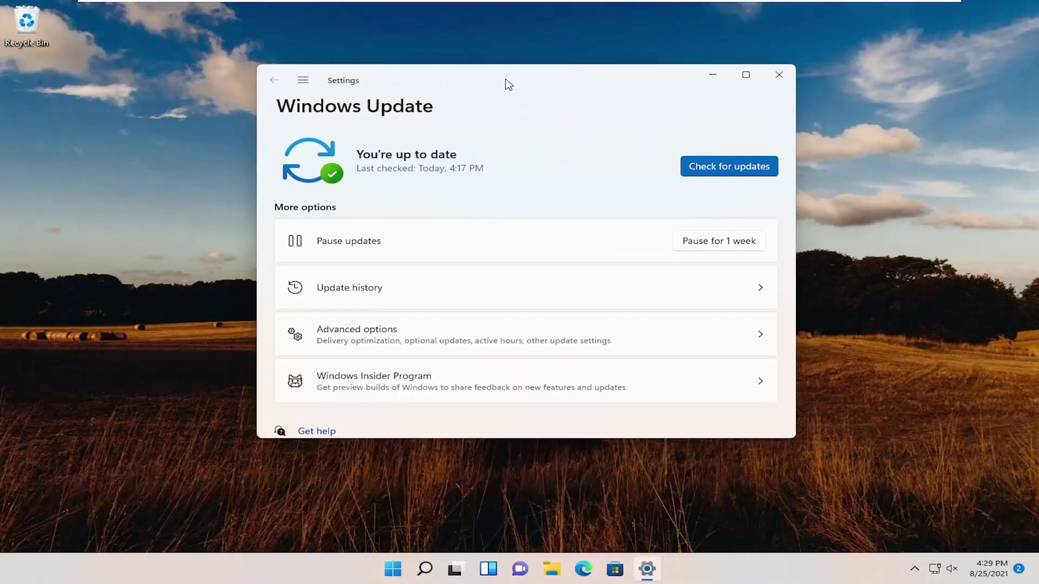
click(713, 171)
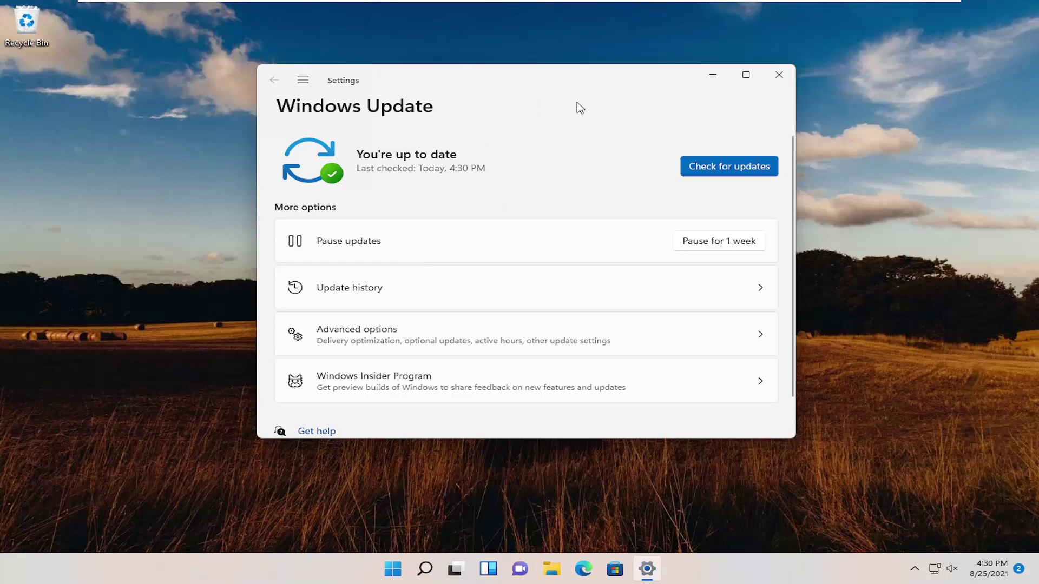
click(779, 74)
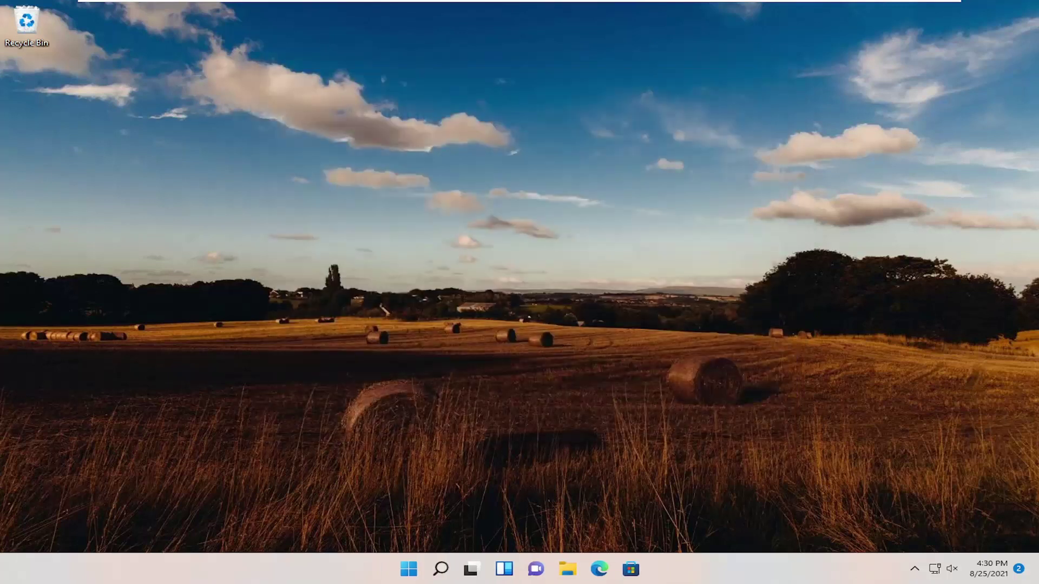